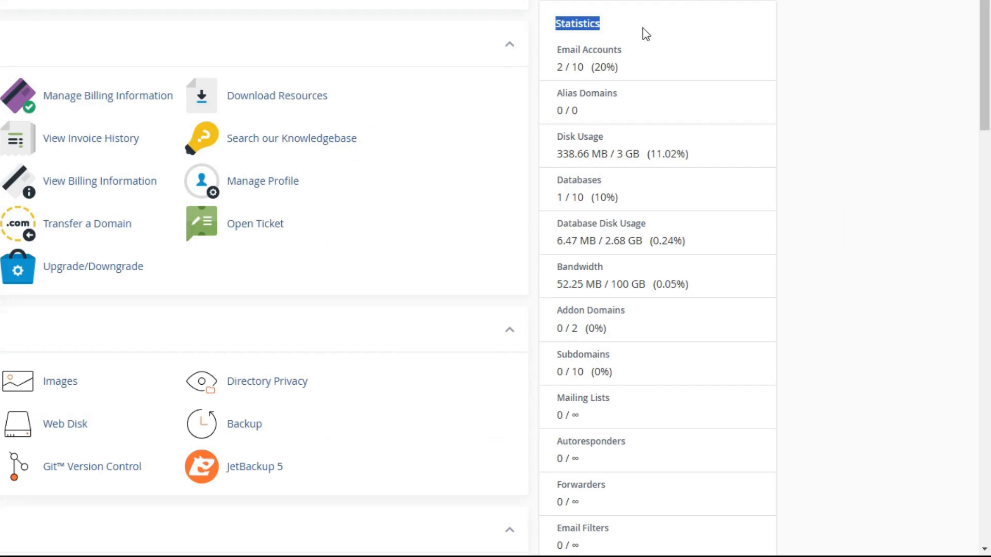
# - Check the addon domain allowance in the hosting account's Statistics list
pyautogui.scroll(-2, 643, 28)
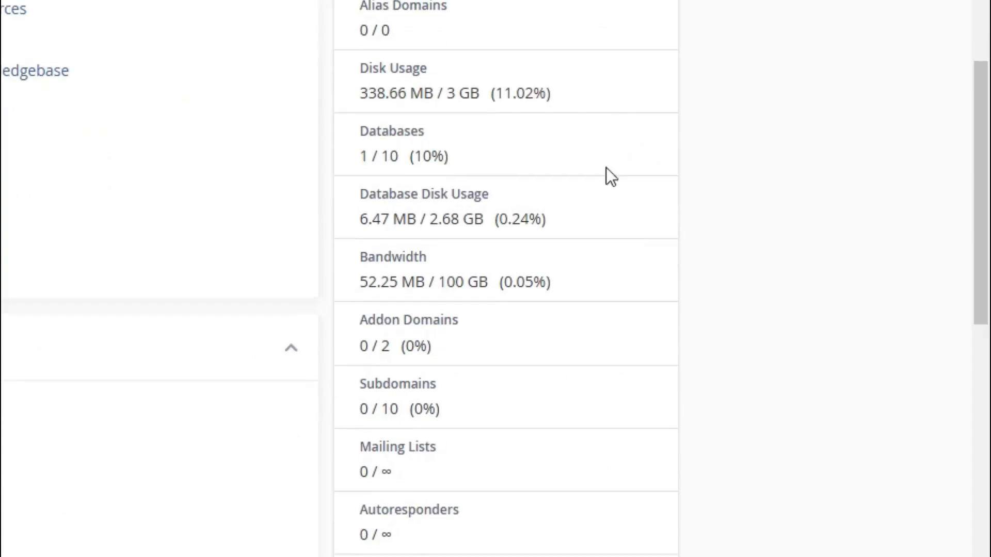
pyautogui.moveTo(480, 320); pyautogui.dragTo(358, 320)
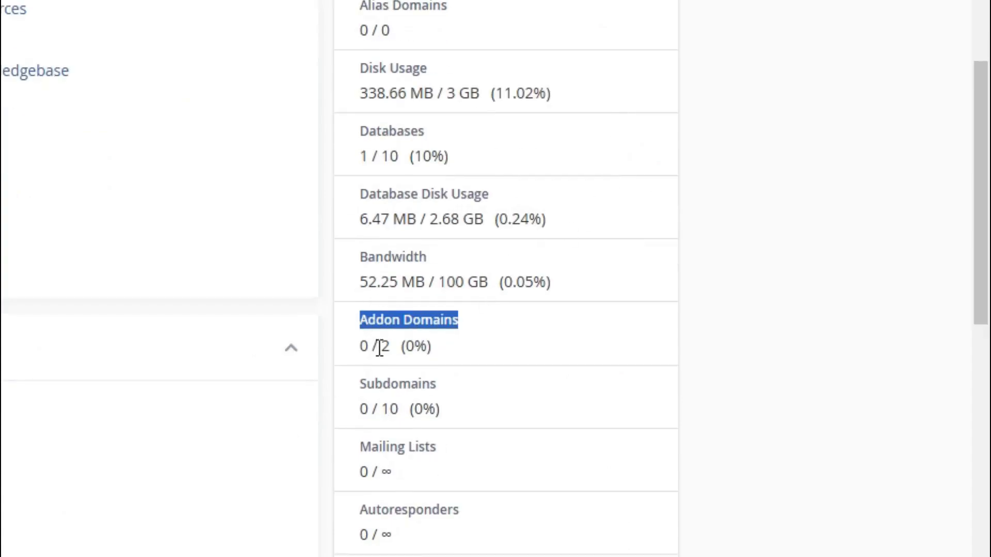
pyautogui.click(690, 289)
pyautogui.moveTo(983, 236); pyautogui.dragTo(984, 134)
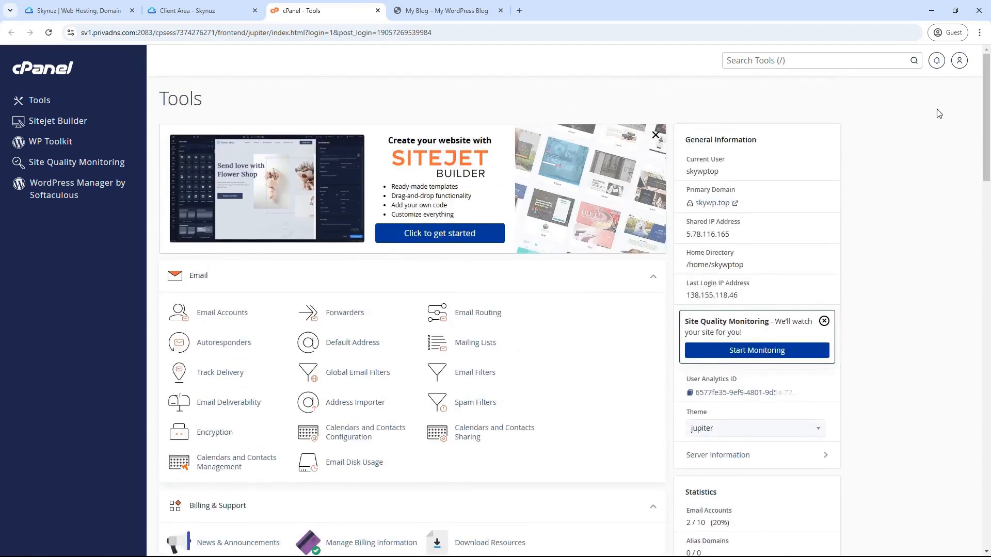
# - Review the hosting plans on skynuz.com, checking the Standard Hosting features and supported domains, and return to cPanel
pyautogui.click(83, 10)
pyautogui.click(137, 32)
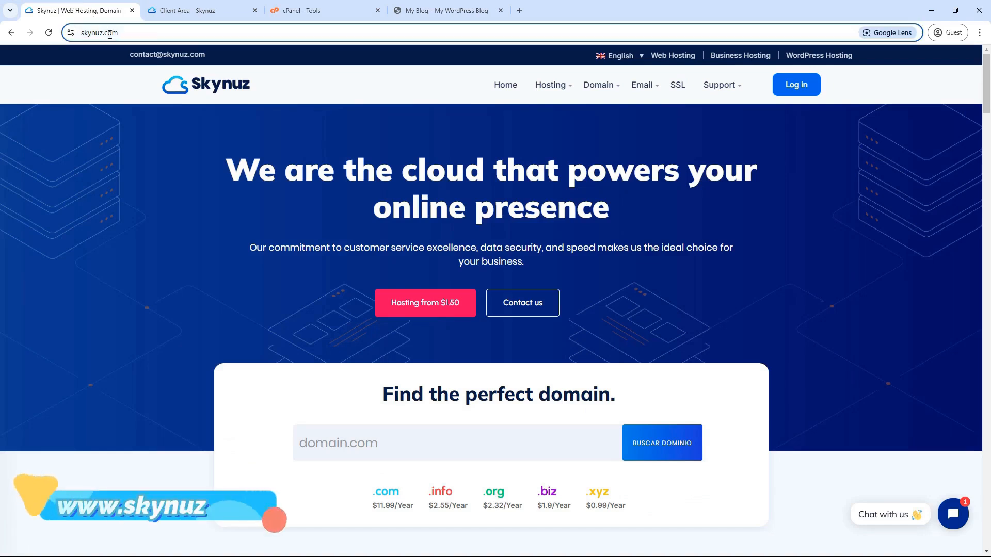
pyautogui.moveTo(989, 91); pyautogui.dragTo(990, 157)
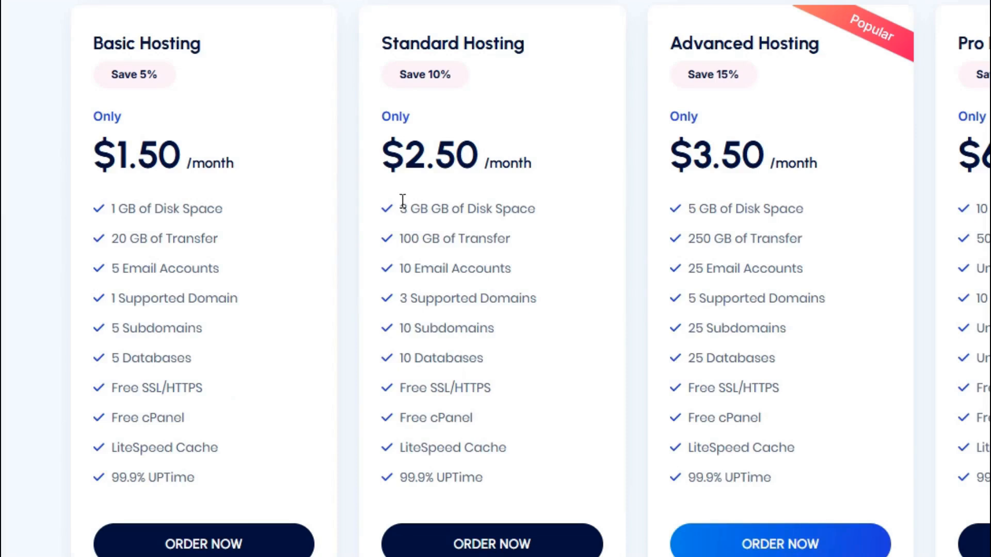
pyautogui.moveTo(360, 284); pyautogui.dragTo(430, 444)
pyautogui.click(547, 405)
pyautogui.moveTo(403, 297); pyautogui.dragTo(544, 301)
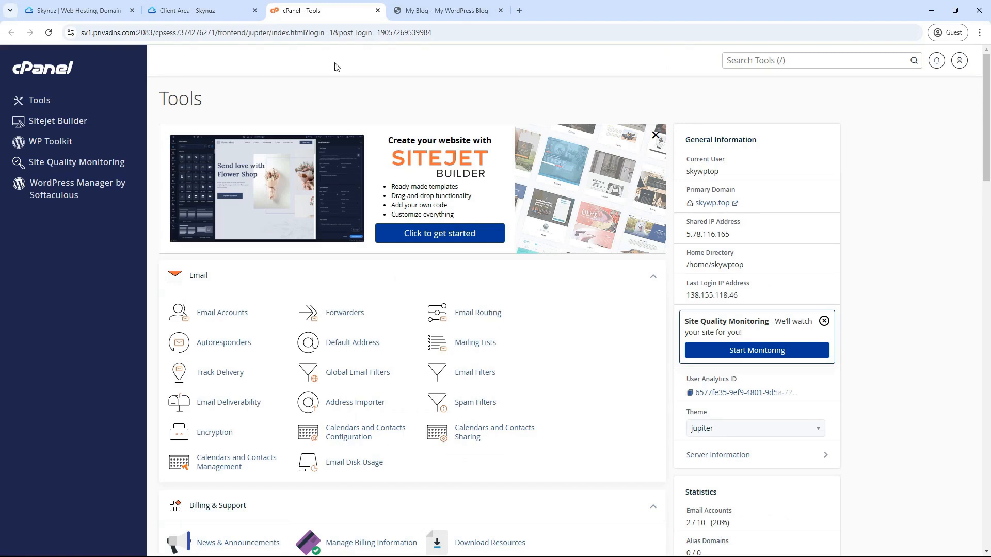
pyautogui.click(88, 8)
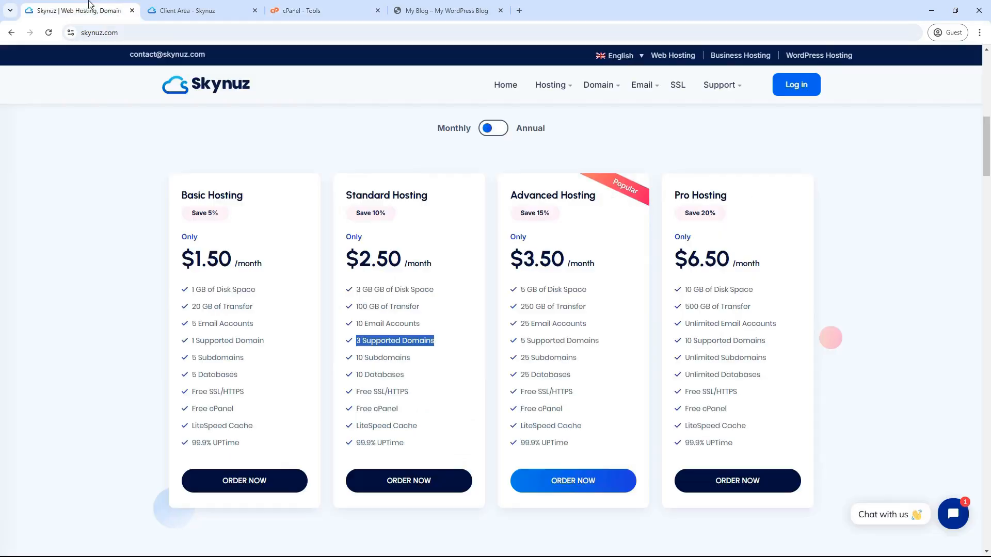
pyautogui.click(403, 157)
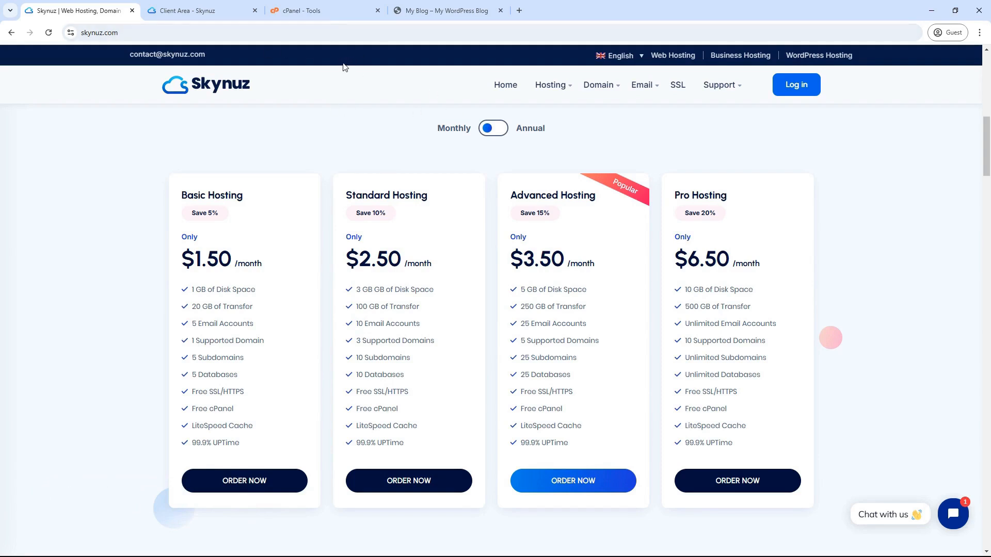
pyautogui.click(305, 11)
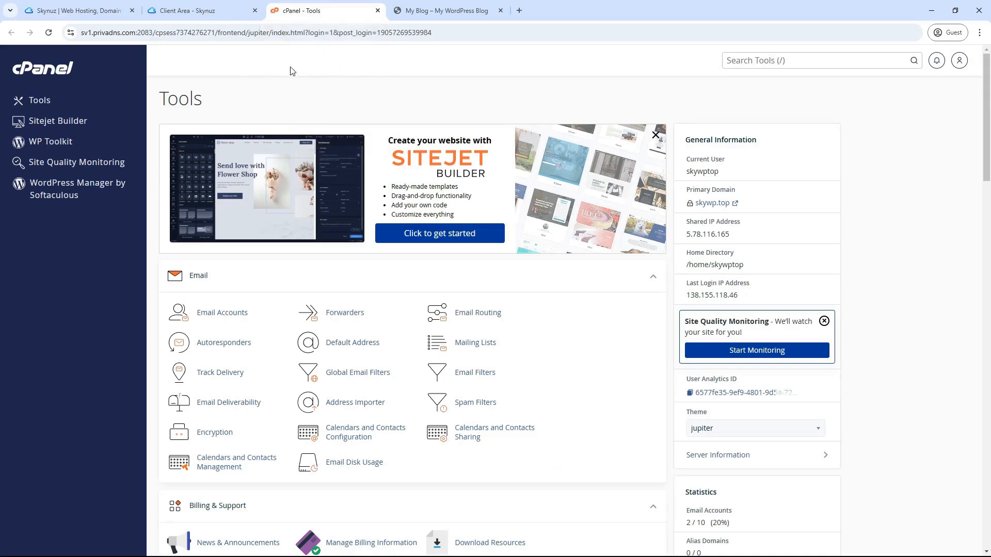
# - From the Skynuz client area, log in to cPanel for the active Standard web hosting service
pyautogui.click(201, 12)
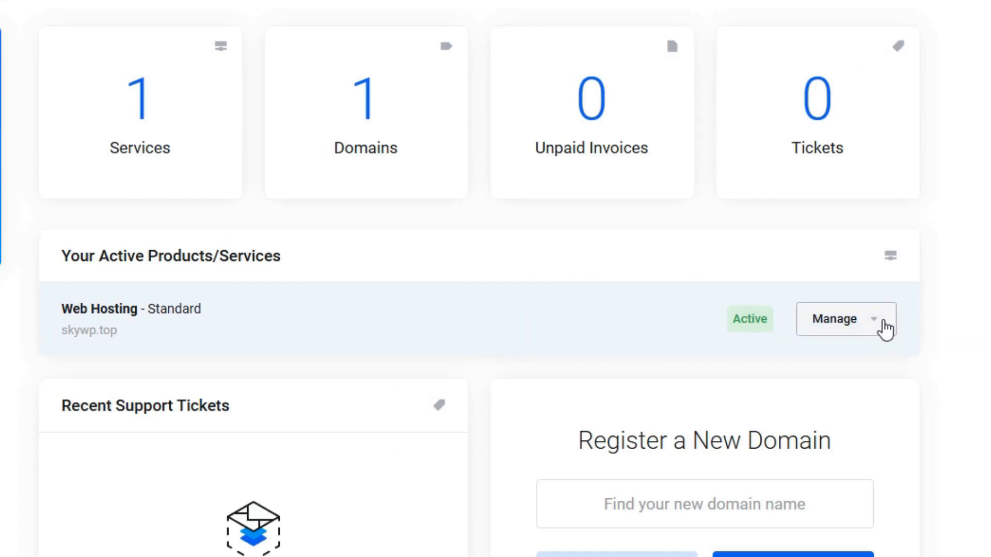
pyautogui.click(869, 329)
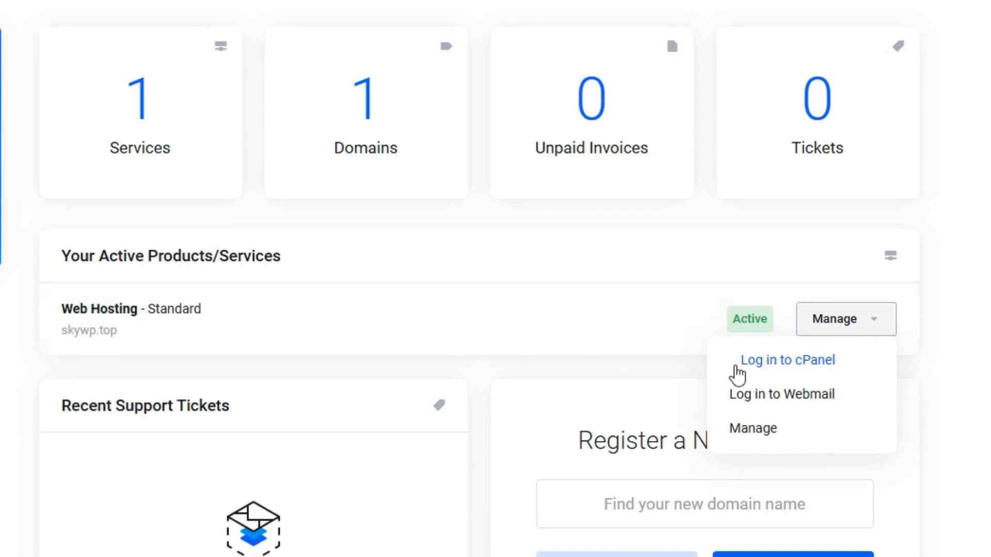
pyautogui.click(821, 361)
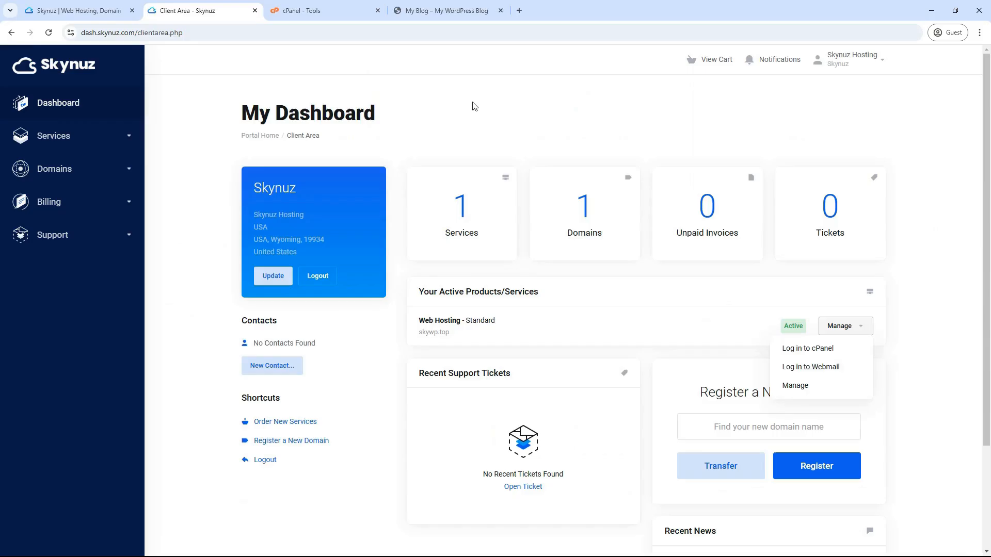
pyautogui.click(319, 7)
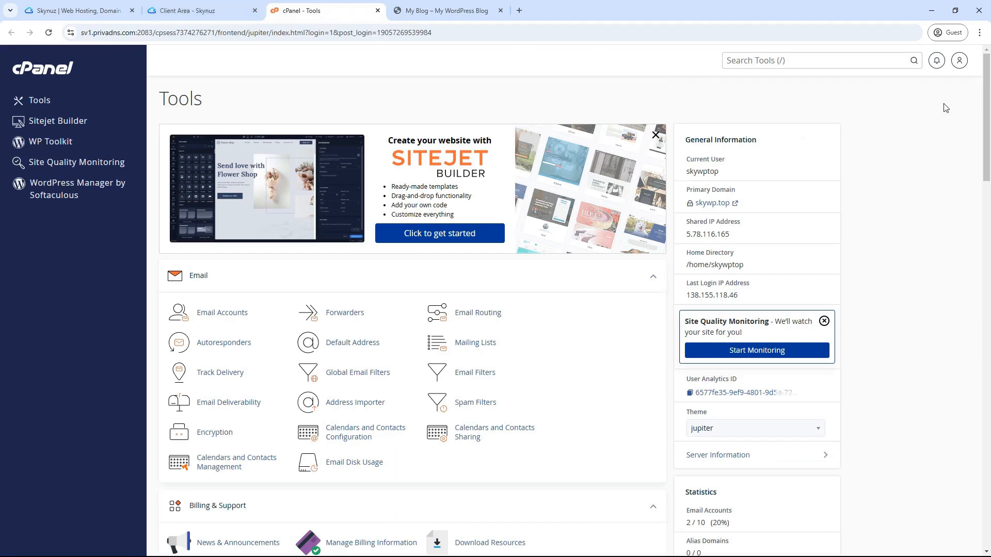
# - Open the Domains management page from cPanel's Domains section in a new browser tab
pyautogui.scroll(-1, 1, 117)
pyautogui.moveTo(988, 117); pyautogui.dragTo(987, 273)
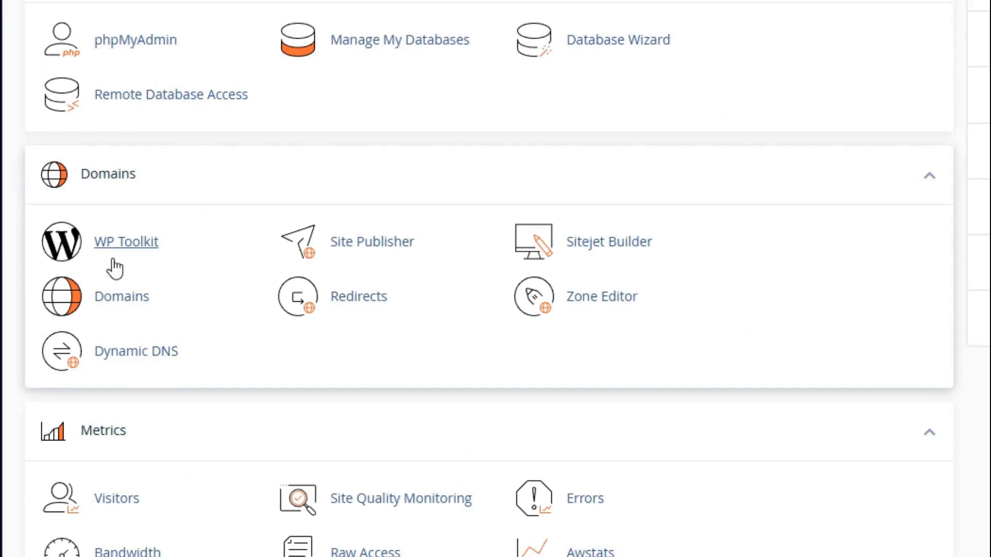
pyautogui.click(127, 300)
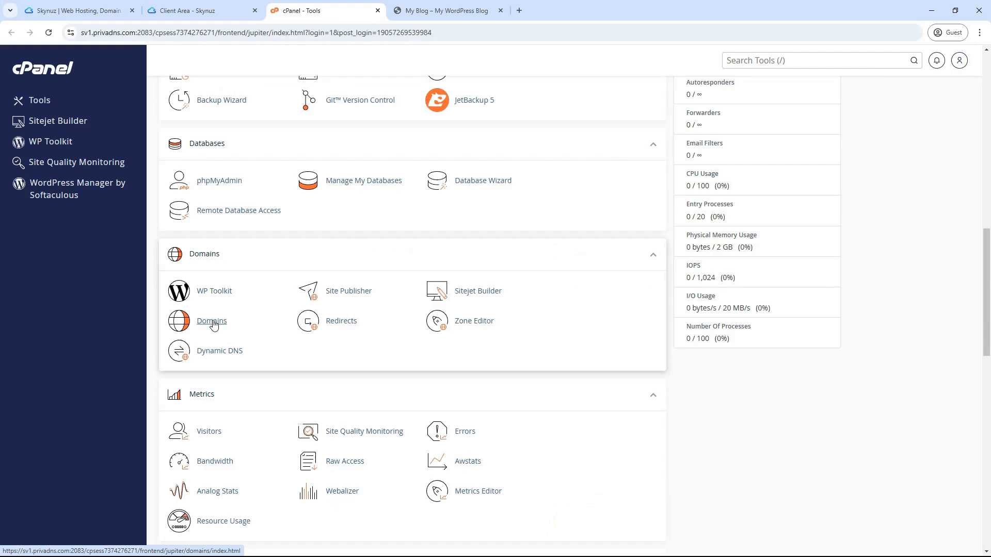
pyautogui.click(558, 11)
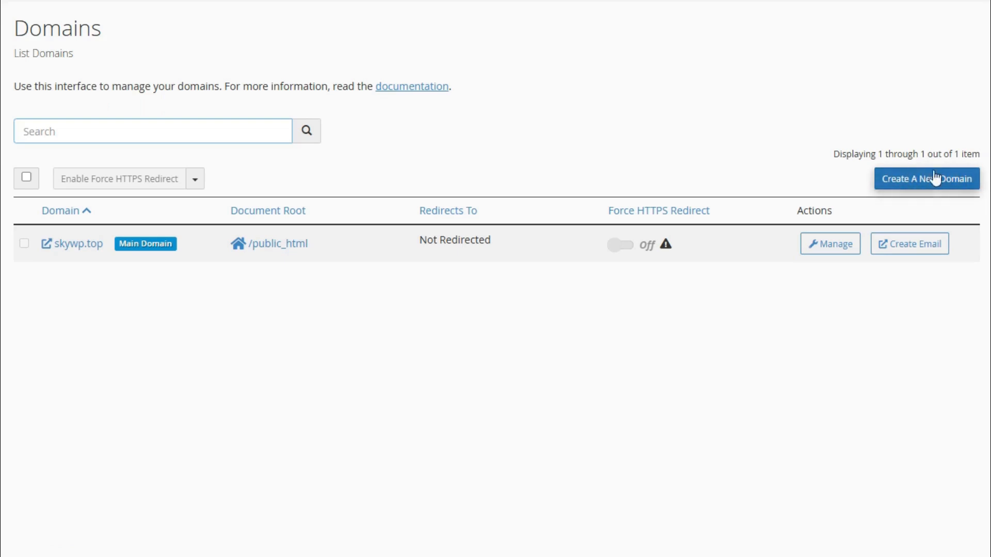
# - Start creating a new domain named wordpress.com and check its automatically filled document root and subdomain
pyautogui.click(932, 181)
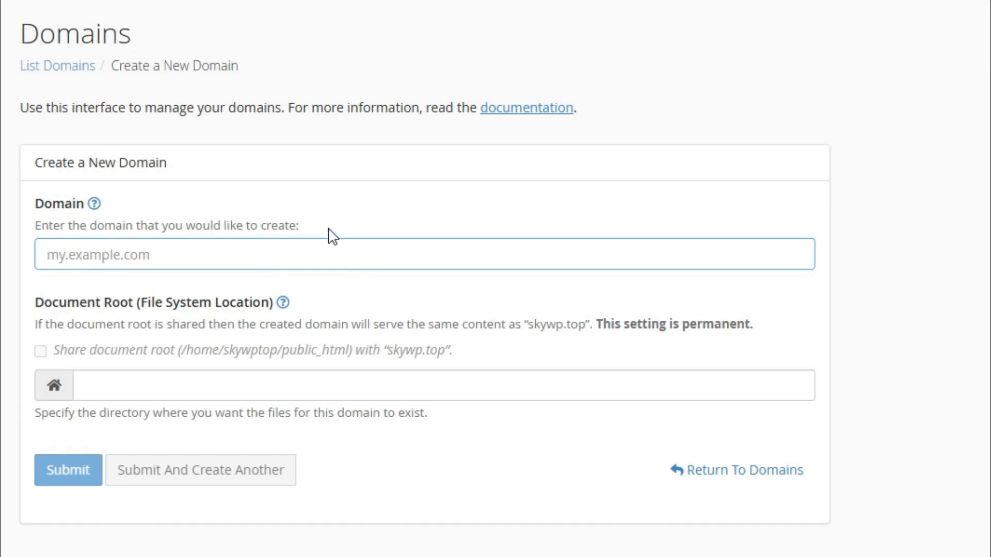
pyautogui.write('wordpress.')
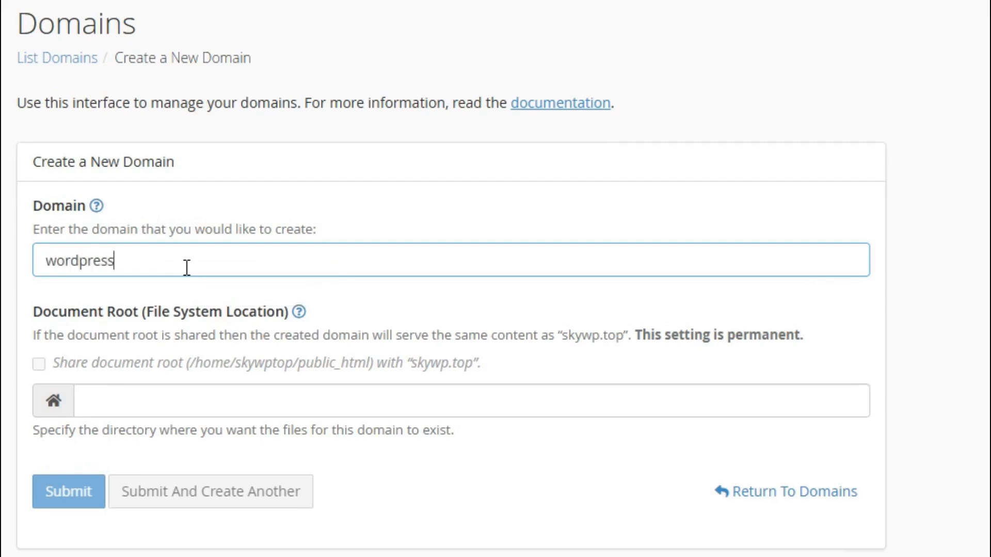
pyautogui.write('com')
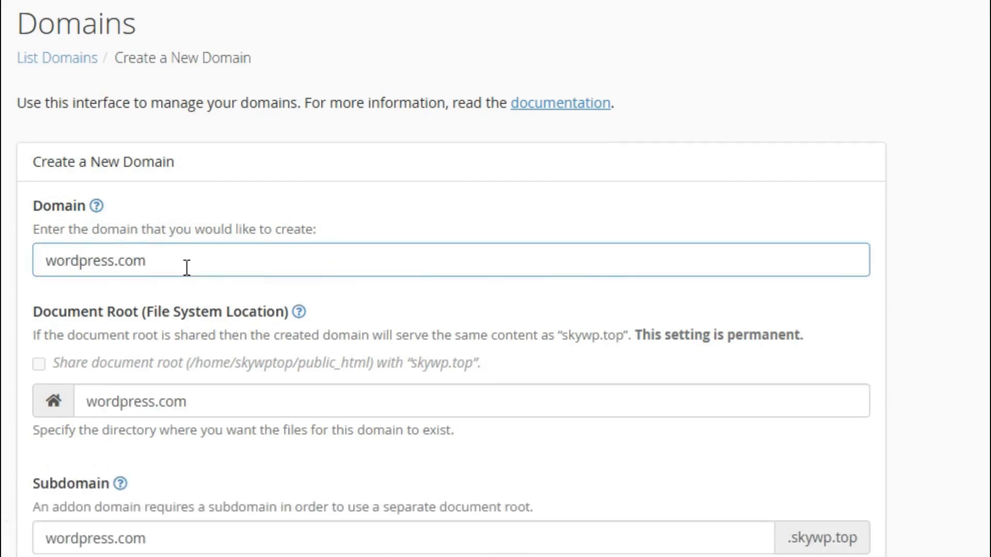
pyautogui.press('Tab')
pyautogui.moveTo(233, 399); pyautogui.dragTo(135, 398)
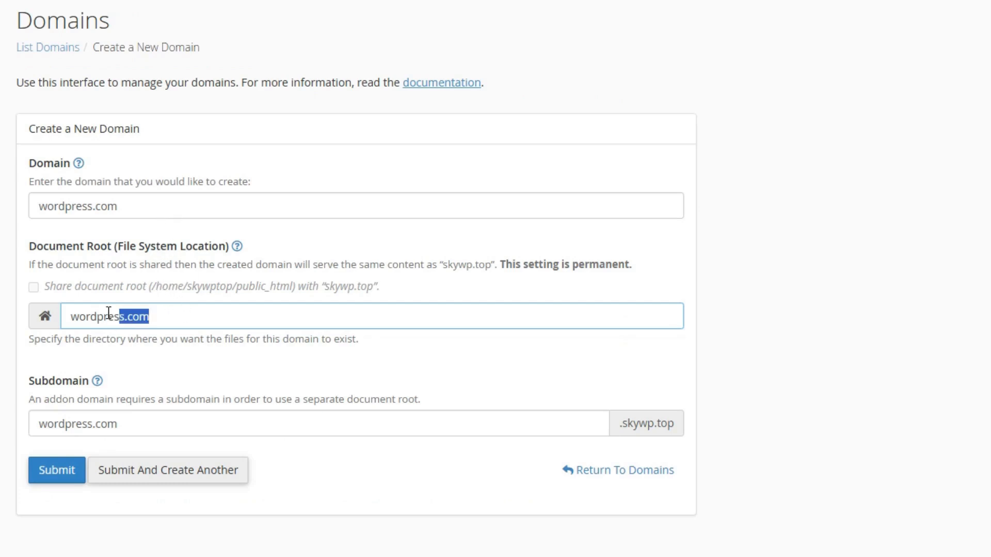
pyautogui.moveTo(108, 314); pyautogui.dragTo(65, 313)
pyautogui.click(122, 424)
pyautogui.moveTo(121, 425); pyautogui.dragTo(19, 431)
pyautogui.moveTo(189, 316); pyautogui.dragTo(72, 315)
pyautogui.moveTo(152, 210); pyautogui.dragTo(44, 201)
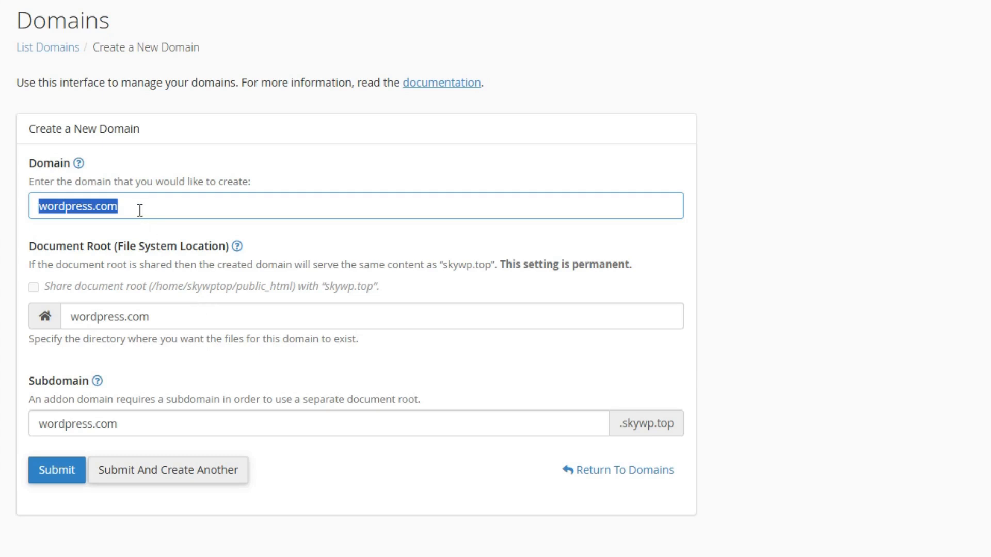
# - Try beta.wordpress.com as the domain name, check the document root and subdomain, and remove the "beta." prefix
pyautogui.click(41, 208)
pyautogui.write('beta.')
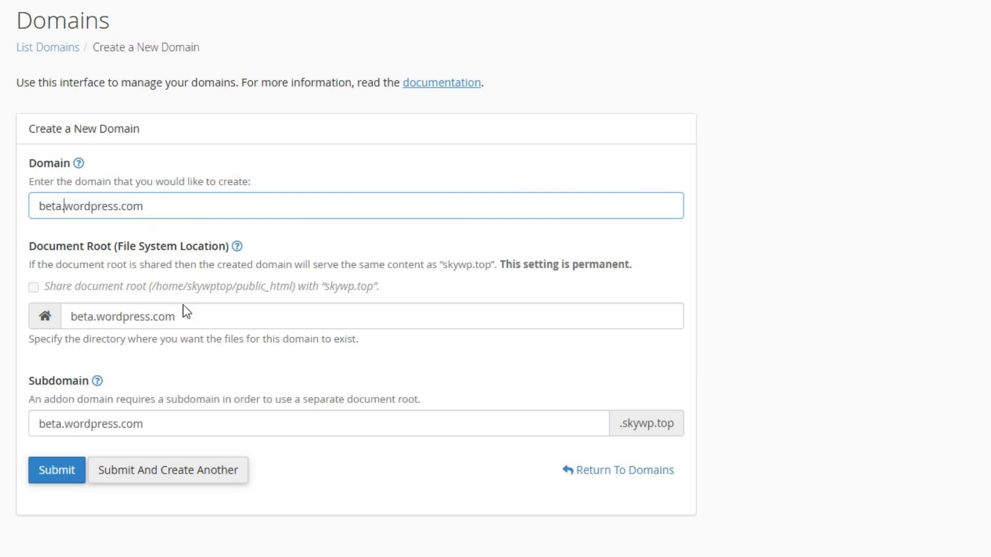
pyautogui.moveTo(165, 424); pyautogui.dragTo(8, 430)
pyautogui.moveTo(181, 316); pyautogui.dragTo(115, 245)
pyautogui.moveTo(39, 204); pyautogui.dragTo(171, 203)
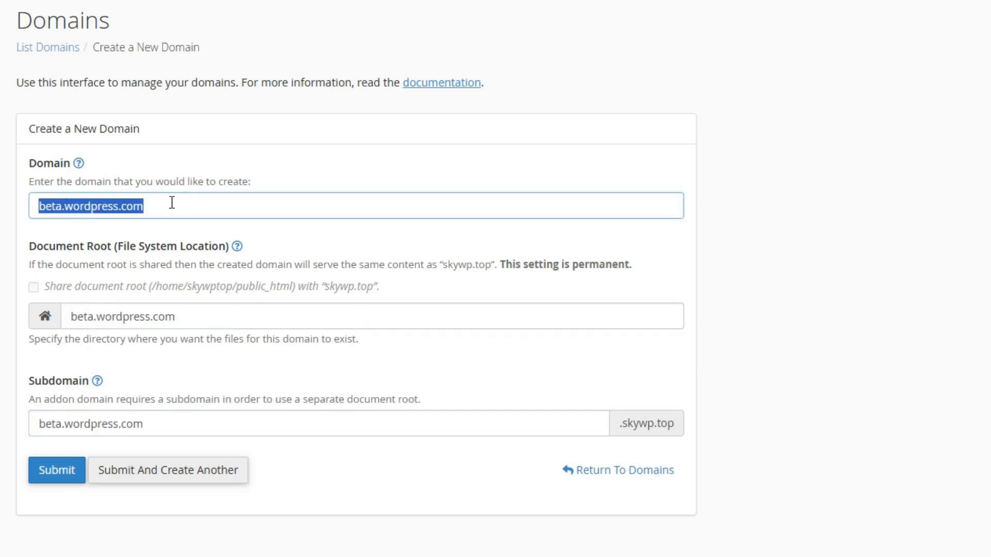
pyautogui.click(103, 207)
pyautogui.moveTo(64, 206); pyautogui.dragTo(0, 213)
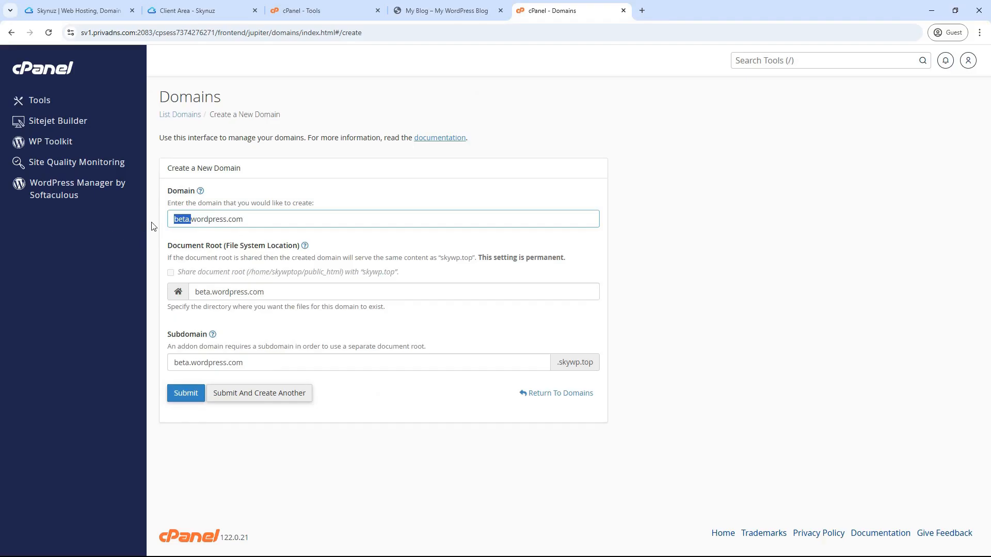
pyautogui.press('BackSpace')
pyautogui.click(617, 225)
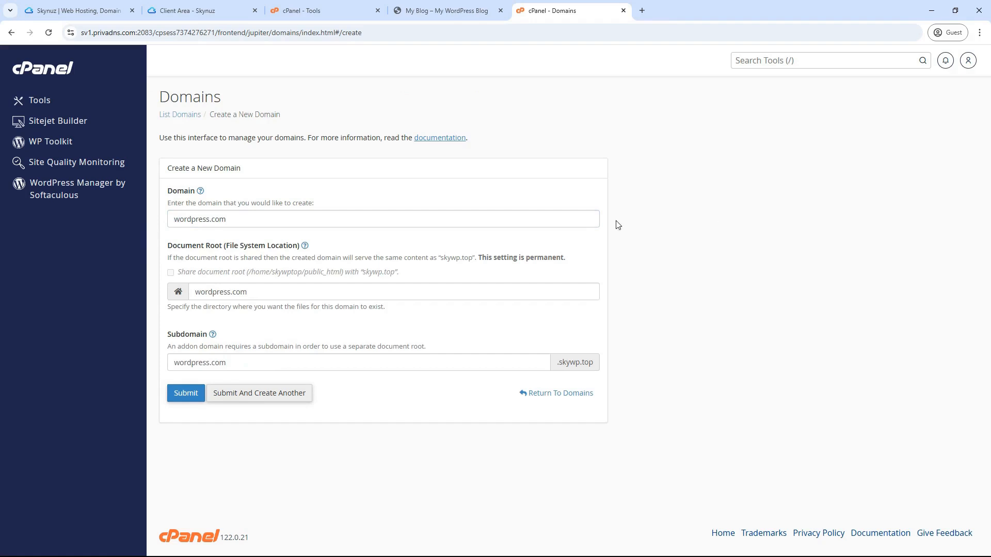
# - Submit the new domain wordpress.com and check its entry in the domain list
pyautogui.doubleClick(236, 224)
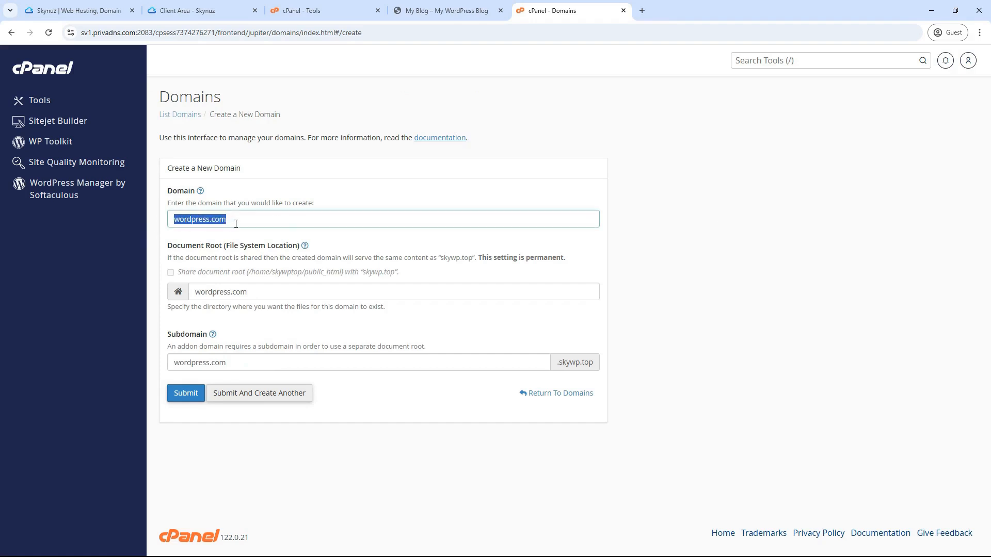
pyautogui.click(185, 394)
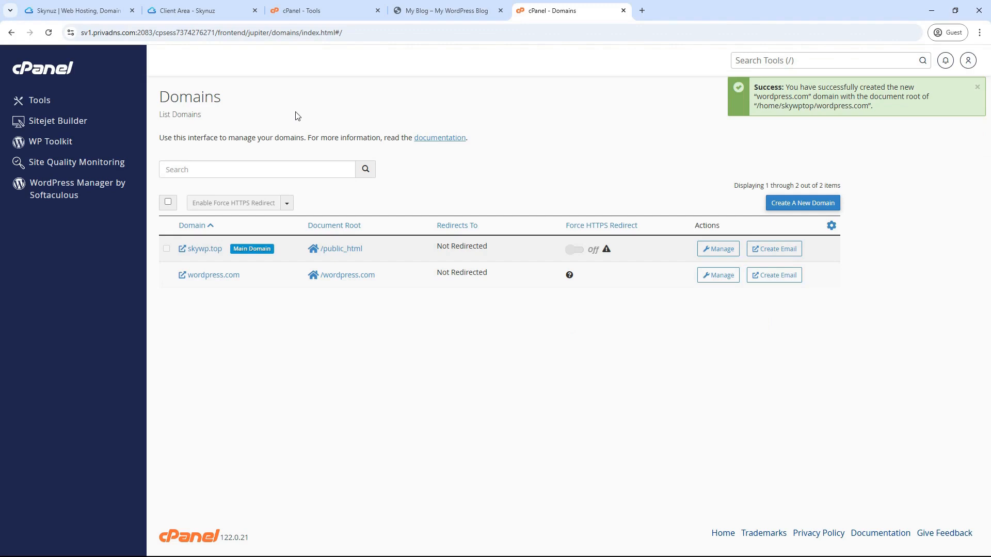
pyautogui.moveTo(270, 279); pyautogui.dragTo(201, 322)
pyautogui.click(219, 323)
# - Switch to the Skynuz client area and open the nameserver management page for the domain skywp.top
pyautogui.click(207, 13)
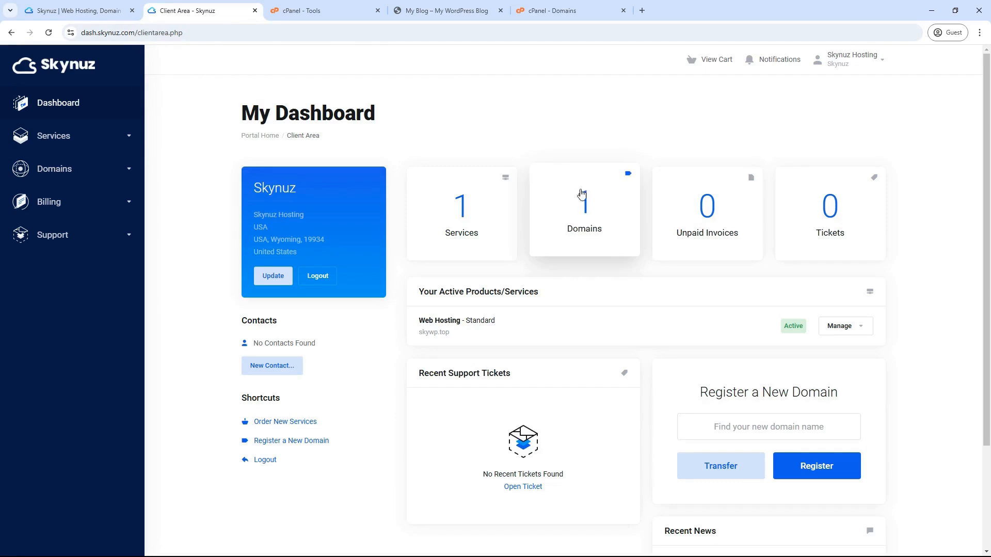
pyautogui.click(582, 215)
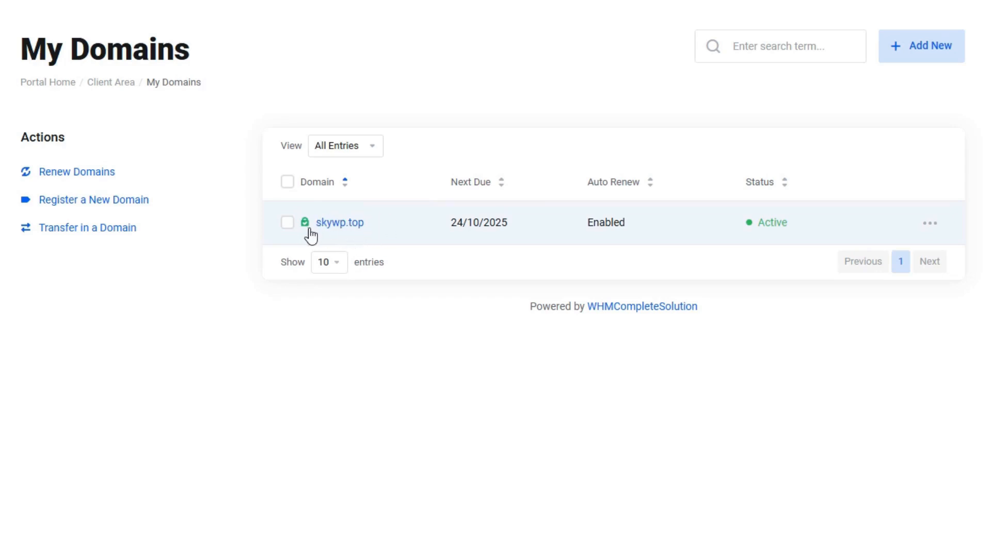
pyautogui.click(931, 226)
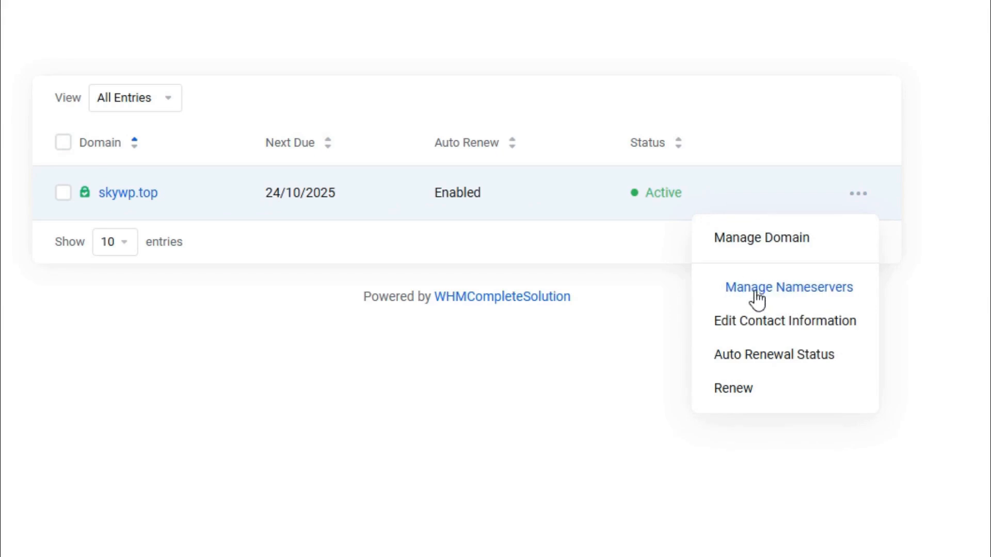
pyautogui.click(787, 290)
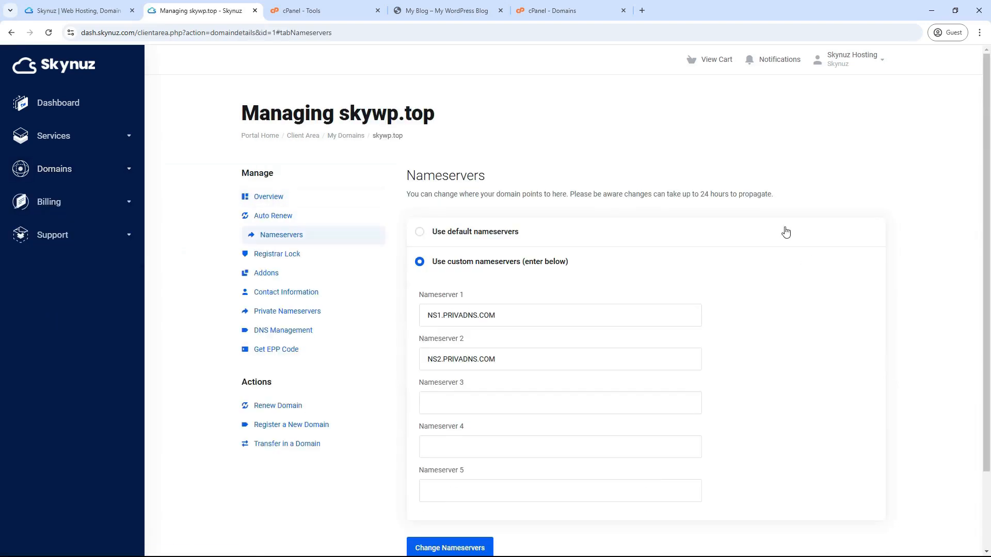
# - Examine the custom nameservers entered as Nameserver 1 and Nameserver 2 for skywp.top
pyautogui.scroll(-1, 546, 153)
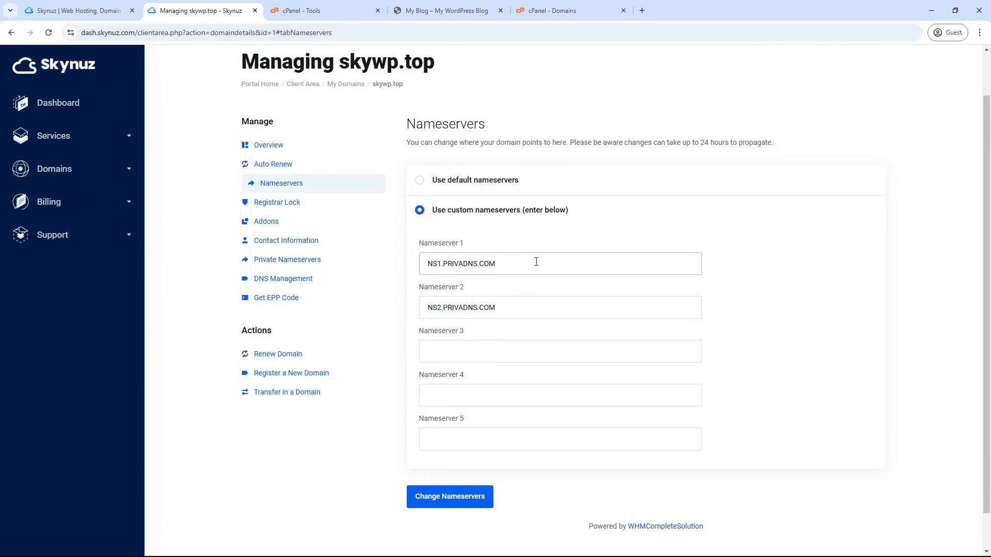
pyautogui.moveTo(547, 270); pyautogui.dragTo(409, 265)
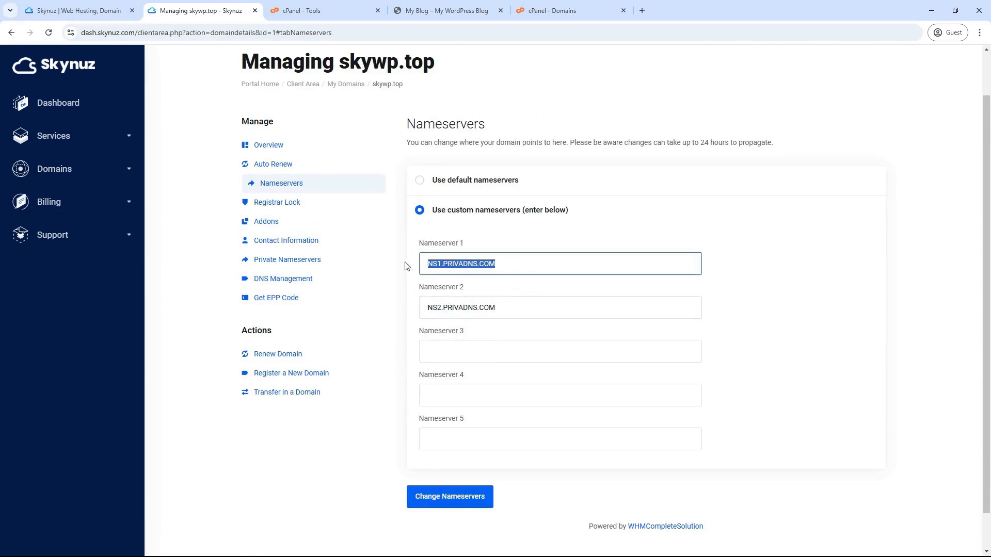
pyautogui.click(542, 304)
pyautogui.moveTo(554, 263); pyautogui.dragTo(289, 281)
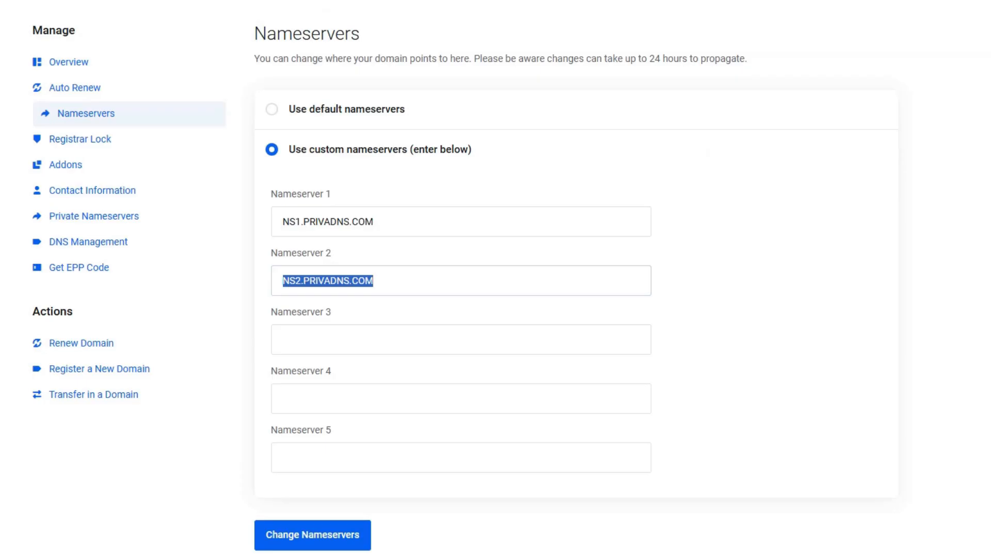
pyautogui.moveTo(380, 222); pyautogui.dragTo(265, 213)
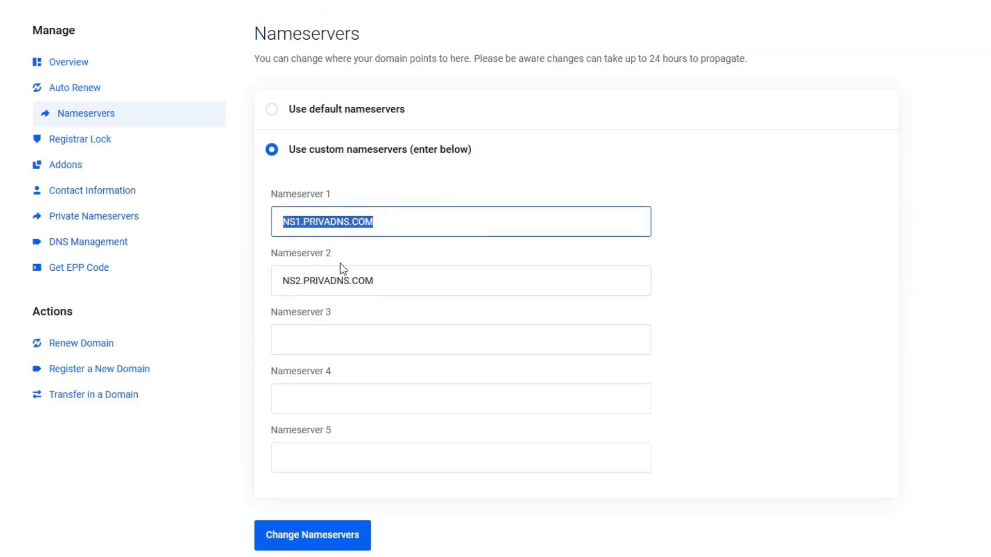
# - Check Nameserver 2 and the domain name skywp.top in the Skynuz client area against the domain list in cPanel
pyautogui.moveTo(381, 282); pyautogui.dragTo(240, 305)
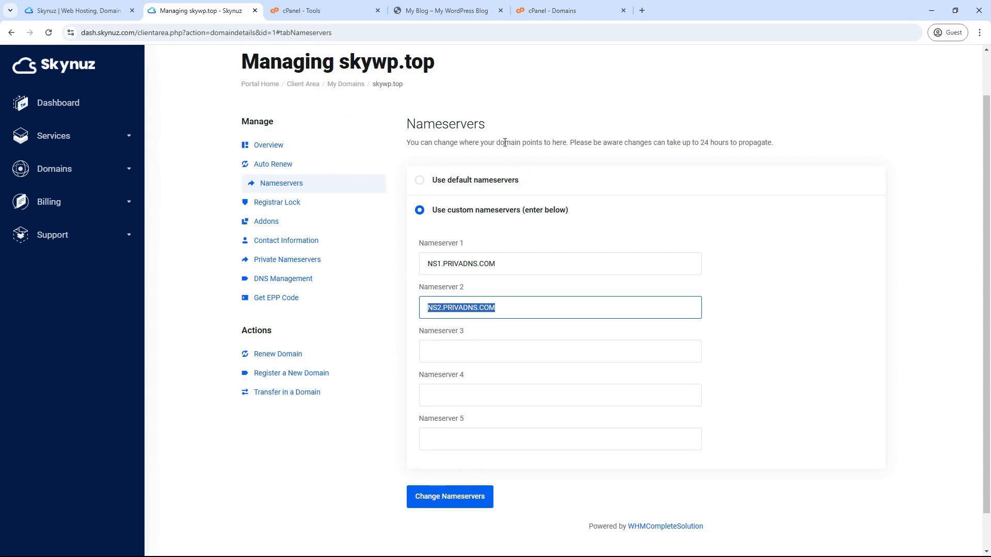
pyautogui.scroll(1, 497, 136)
pyautogui.moveTo(435, 113); pyautogui.dragTo(339, 113)
pyautogui.click(552, 10)
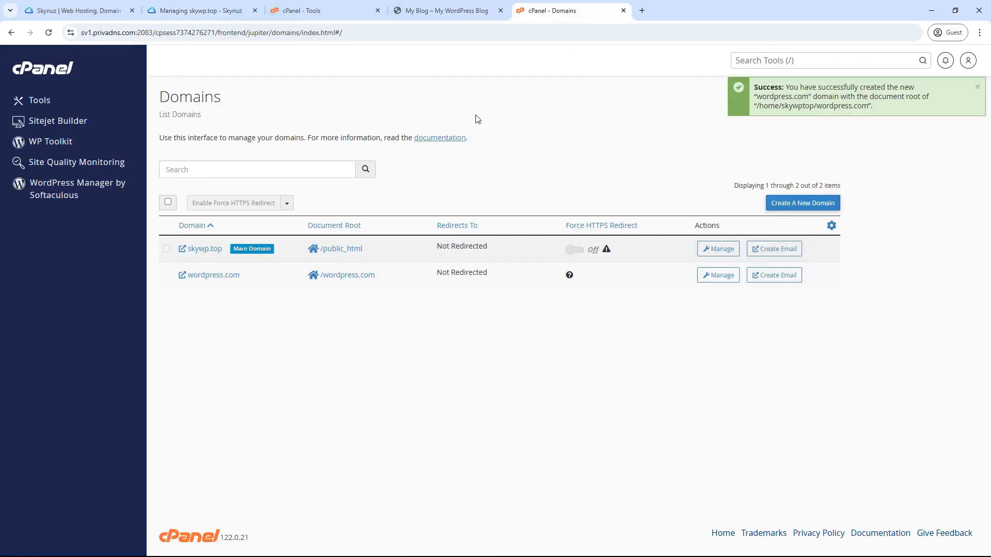
pyautogui.click(227, 10)
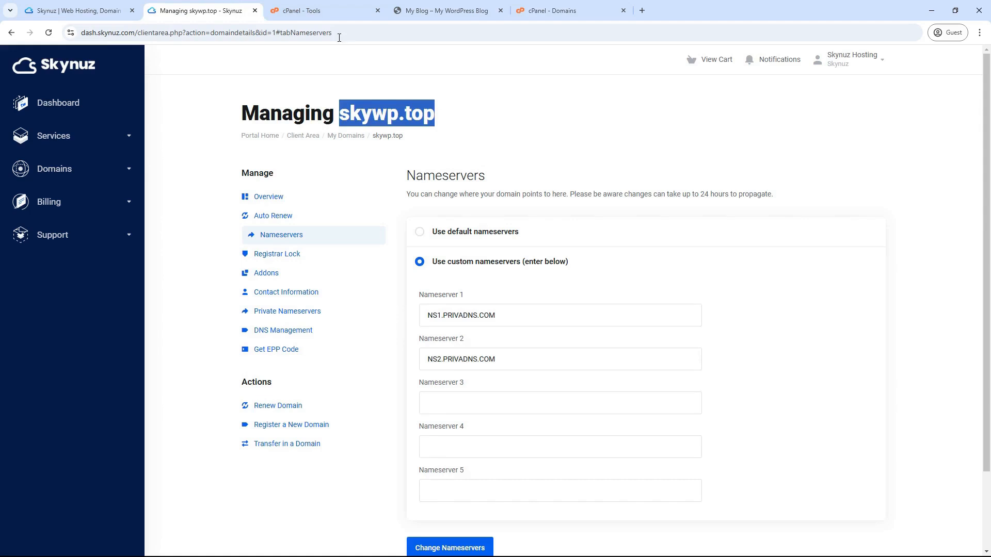
pyautogui.moveTo(435, 113); pyautogui.dragTo(343, 110)
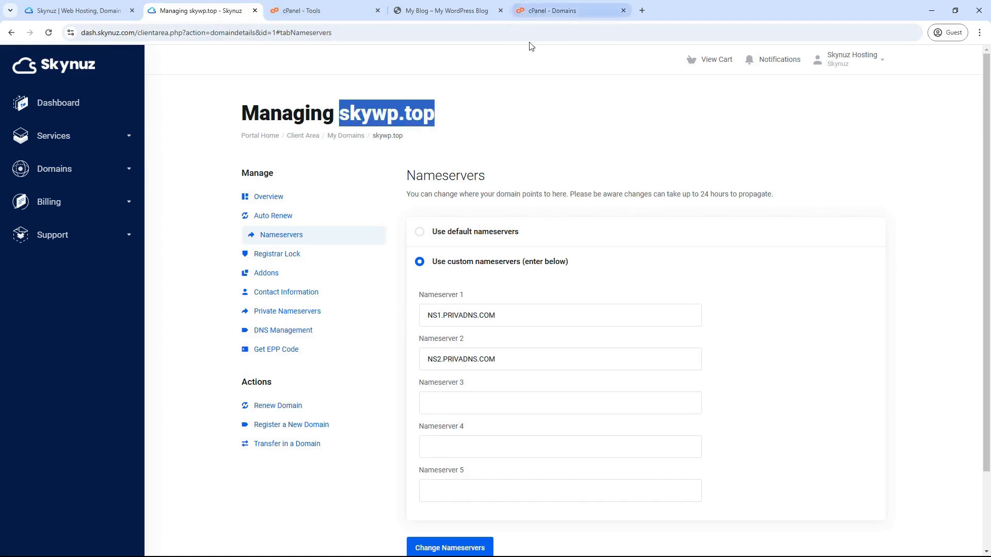
pyautogui.click(553, 11)
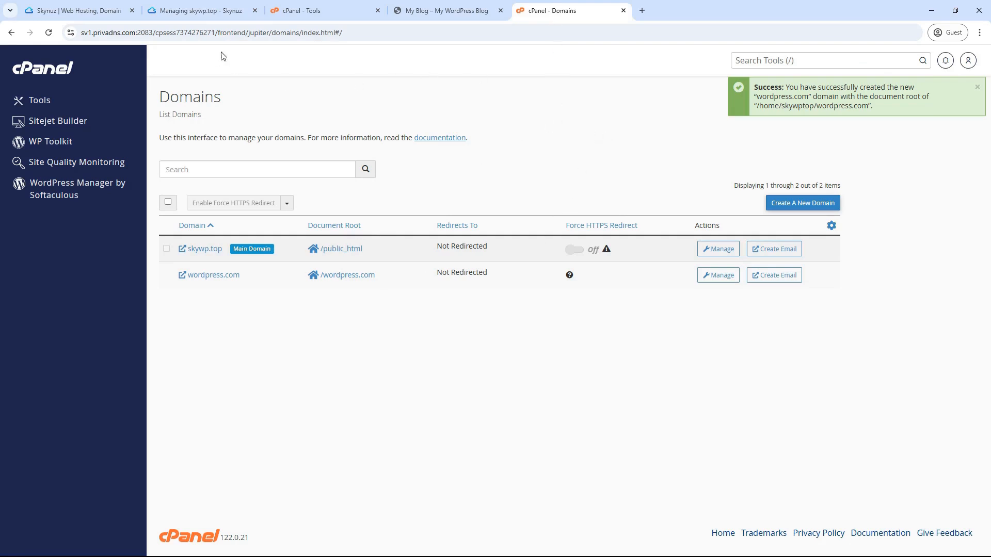
# - Switch to the cPanel tools overview and open SSL/TLS Status from the Security section in a separate tab
pyautogui.click(279, 11)
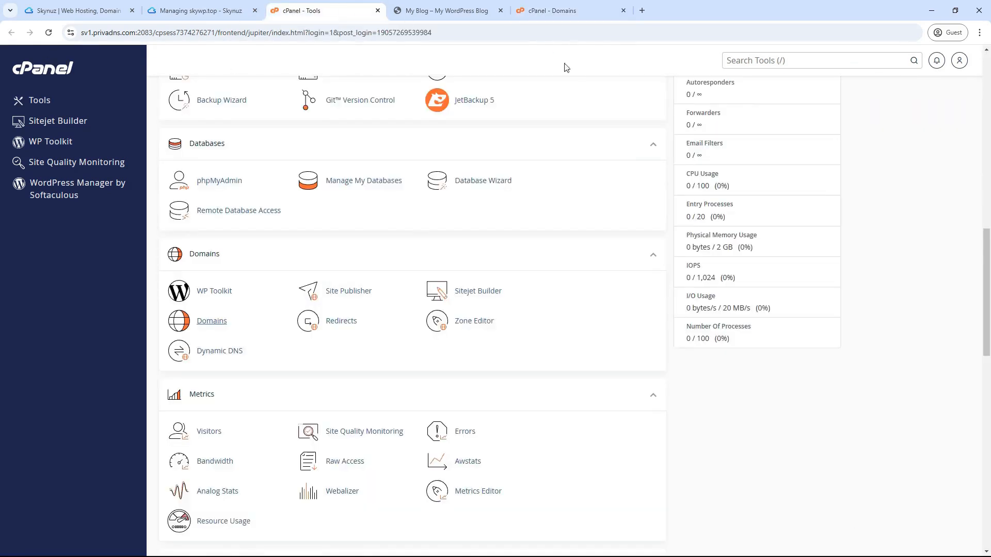
pyautogui.moveTo(987, 289); pyautogui.dragTo(986, 192)
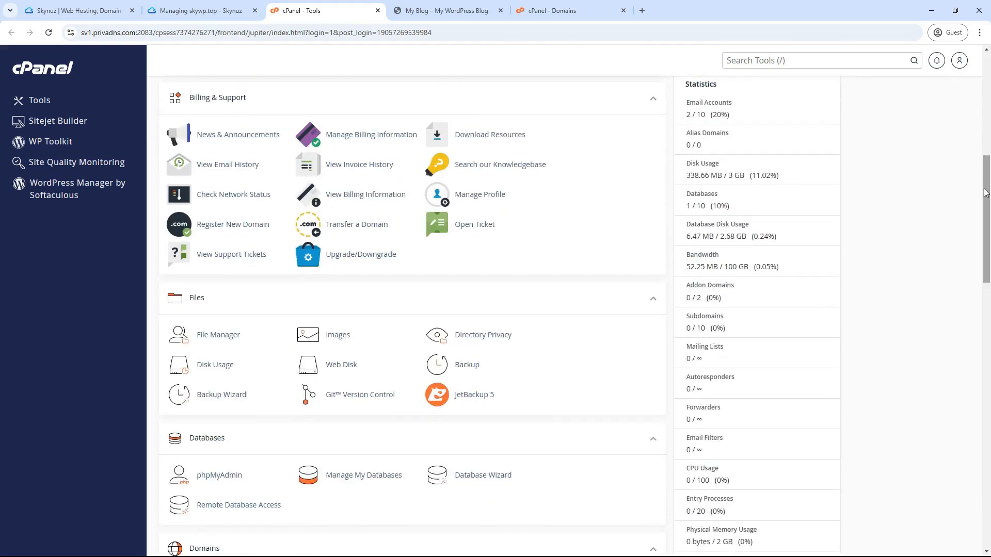
pyautogui.moveTo(990, 211); pyautogui.dragTo(989, 306)
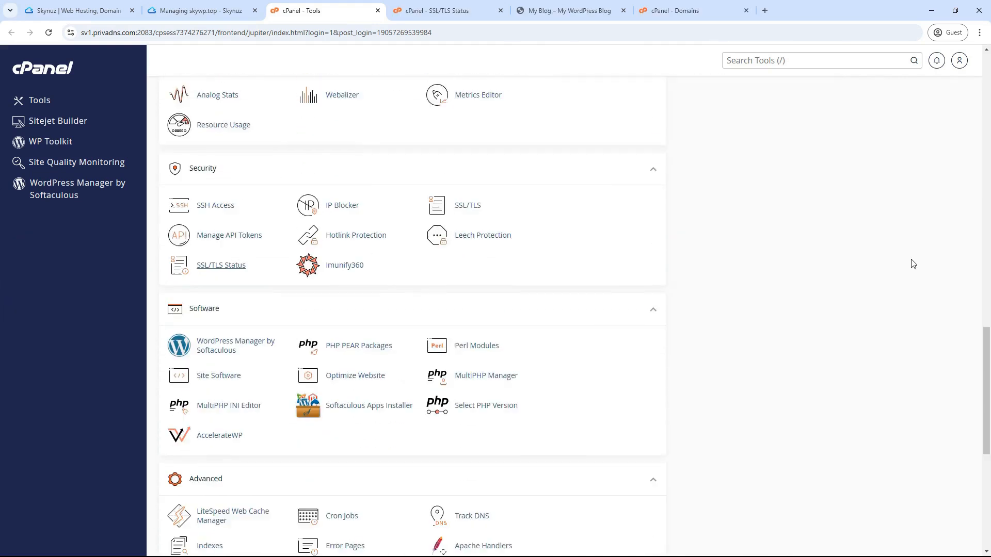
# - Open the WordPress script from the Softaculous Apps Installer section in a separate tab and switch to it
pyautogui.scroll(-7, 911, 248)
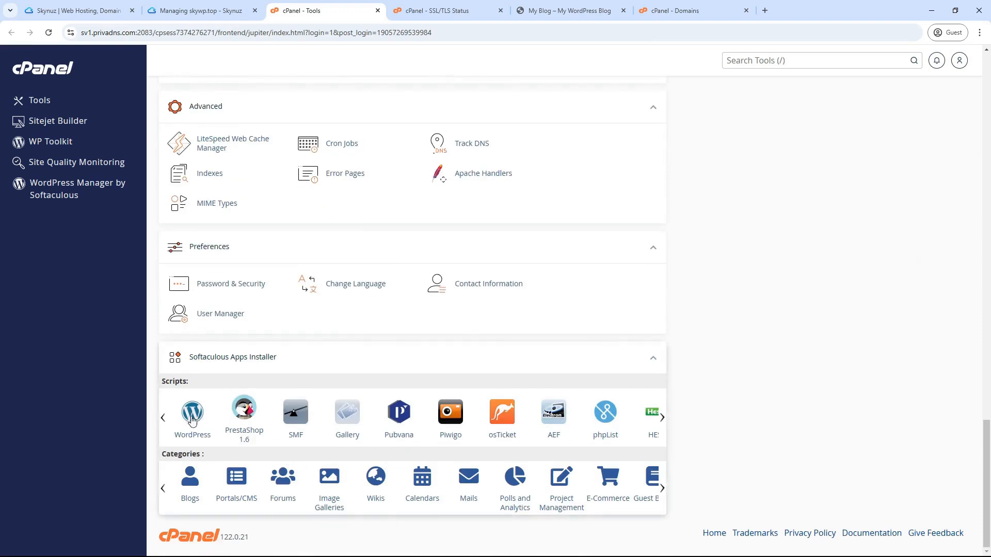
pyautogui.rightClick(192, 420)
pyautogui.click(258, 195)
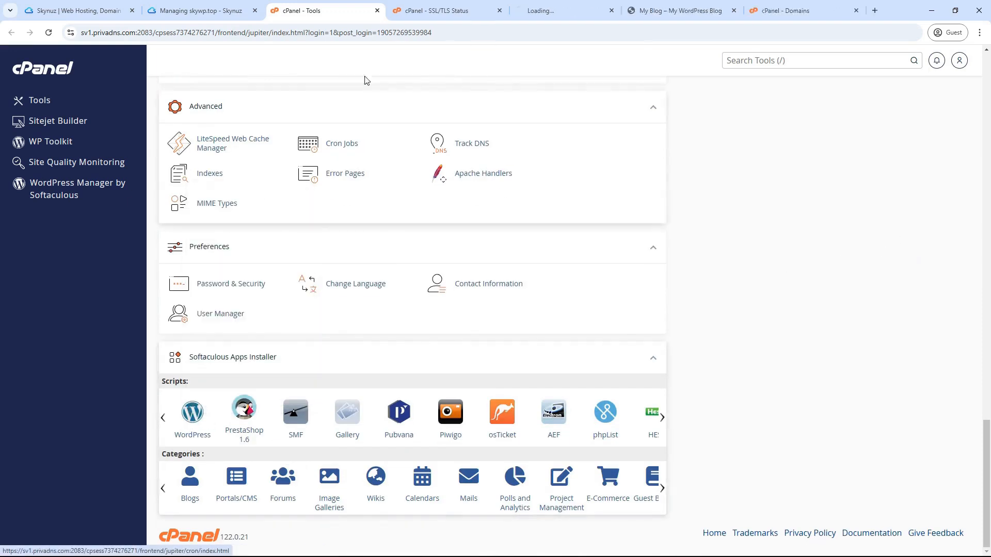
pyautogui.click(567, 10)
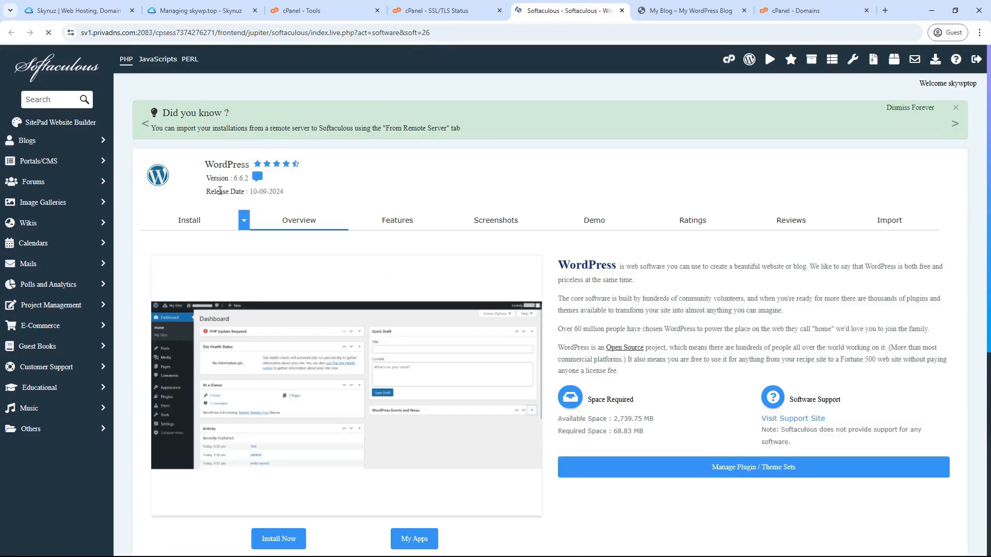
# - Open the WordPress installation form and choose wordpress.com as the domain of the installation URL
pyautogui.click(195, 223)
pyautogui.scroll(-2, 531, 216)
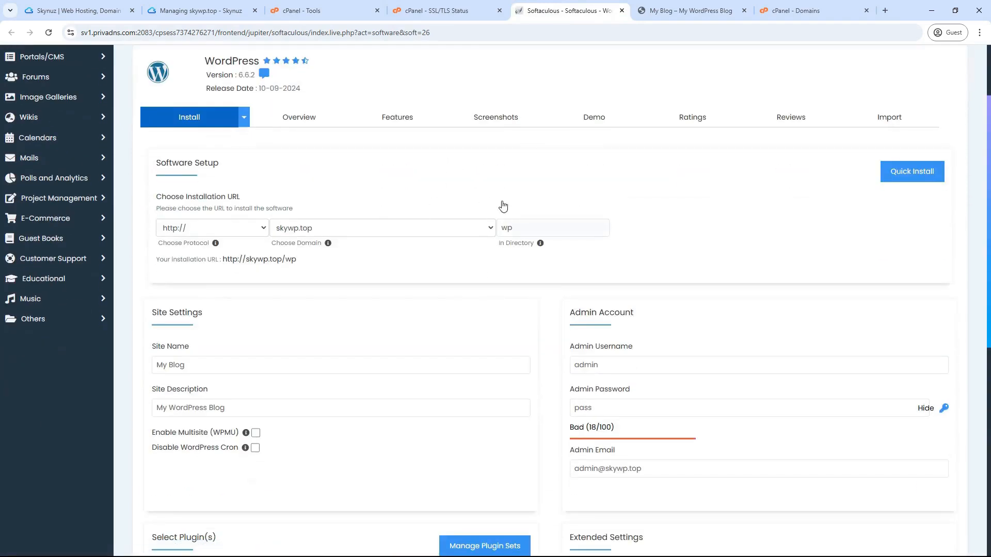
pyautogui.click(377, 231)
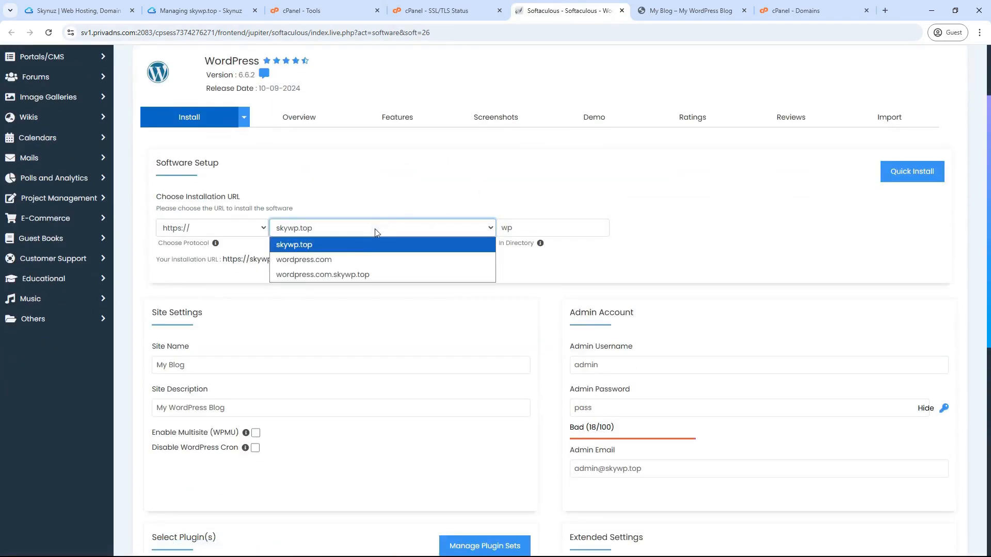
pyautogui.click(322, 258)
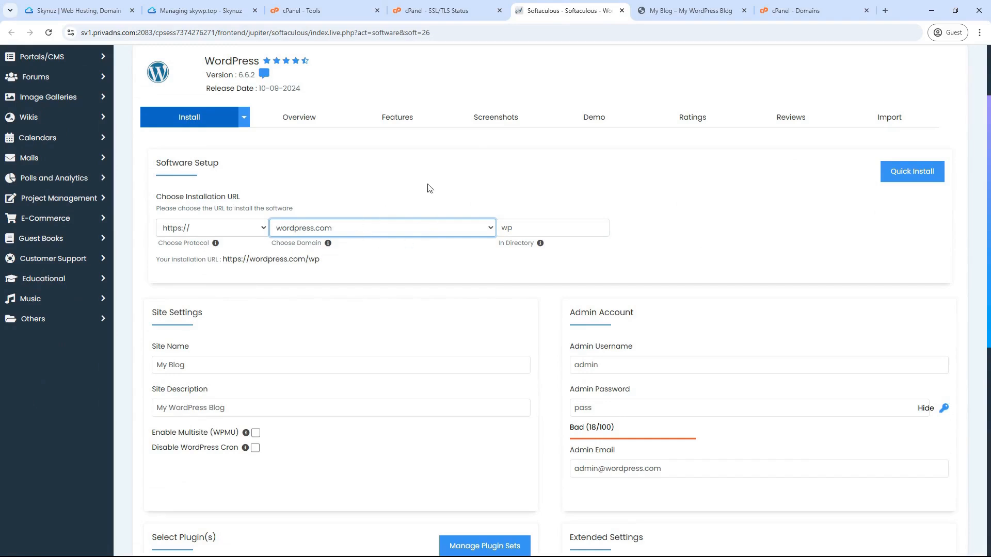